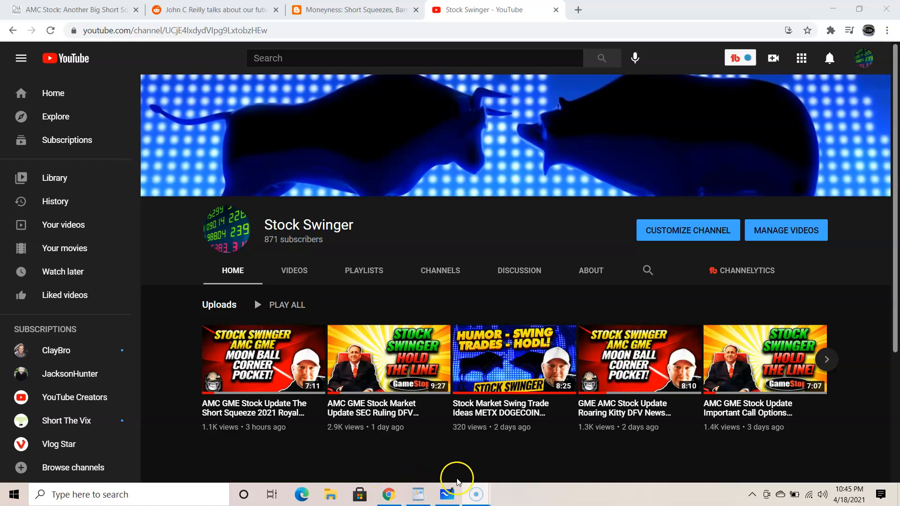
- Switch from the YouTube Stock Swinger channel in Chrome to the Microsoft Whiteboard window
left_click(449, 495)
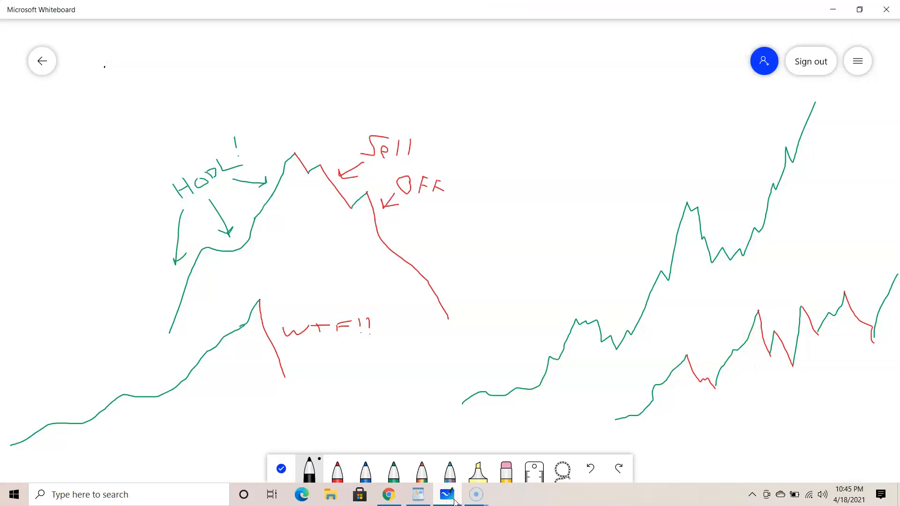
left_click(451, 494)
left_click(303, 185)
left_click(297, 162)
- Handwrite black price levels 10, 50, 100 along the left green line and 10 at the lower chart, undoing a stray stroke
left_click_drag(176, 334, 189, 338)
left_click_drag(190, 282, 204, 291)
mouse_move(202, 252)
left_mouse_down()
mouse_move(204, 262)
mouse_move(218, 260)
left_mouse_up()
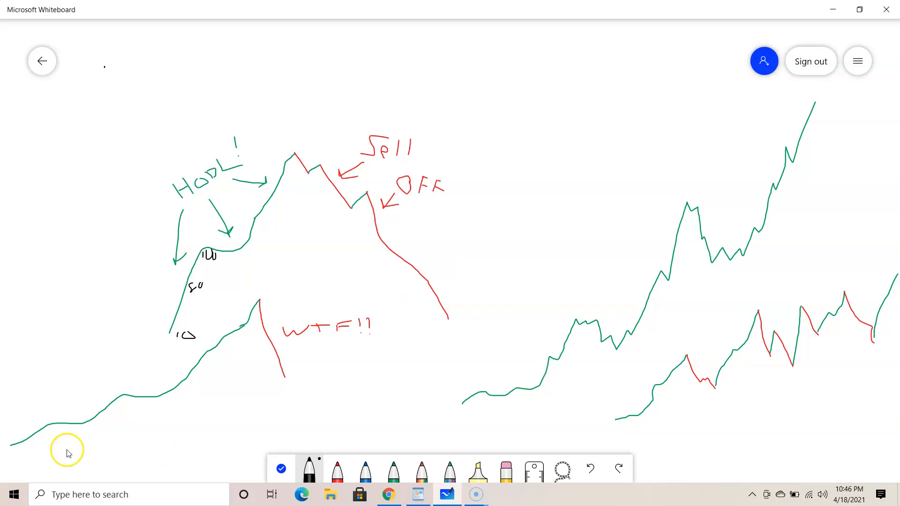
left_click_drag(37, 440, 51, 447)
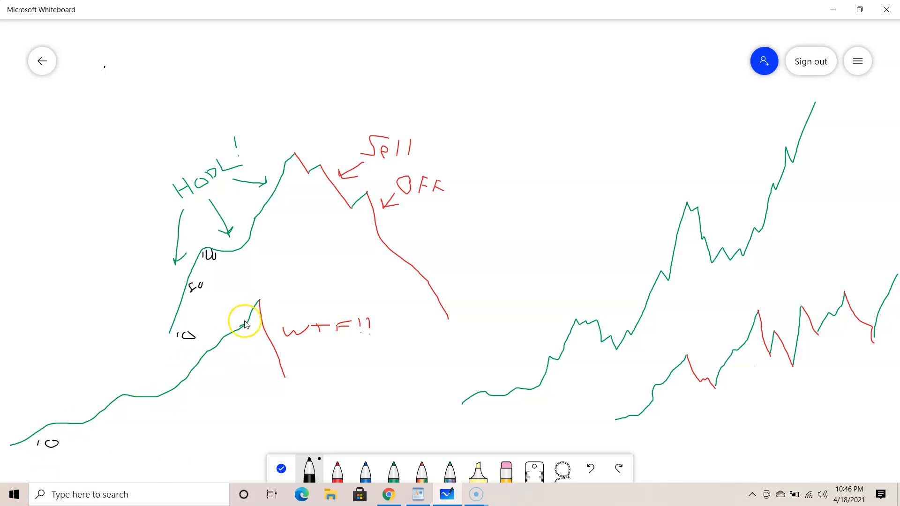
mouse_move(247, 320)
left_mouse_down()
mouse_move(245, 328)
mouse_move(260, 321)
left_mouse_up()
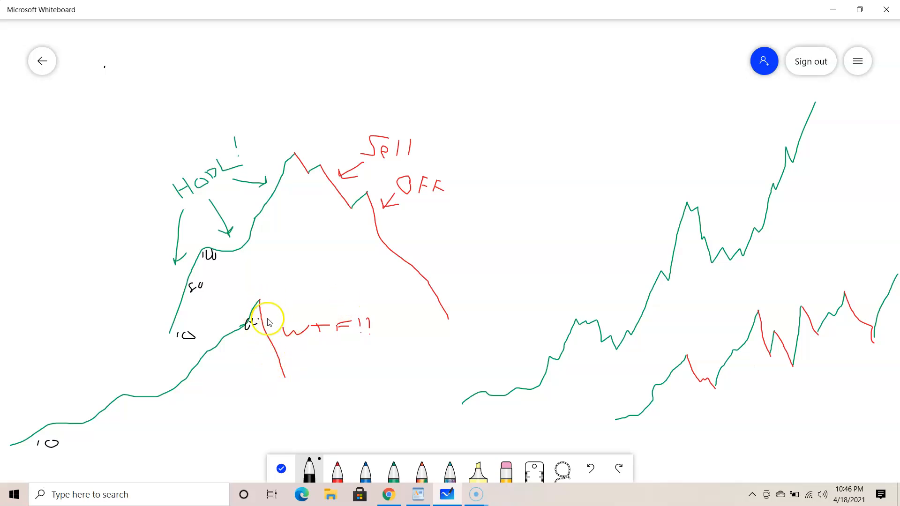
key("ctrl+z")
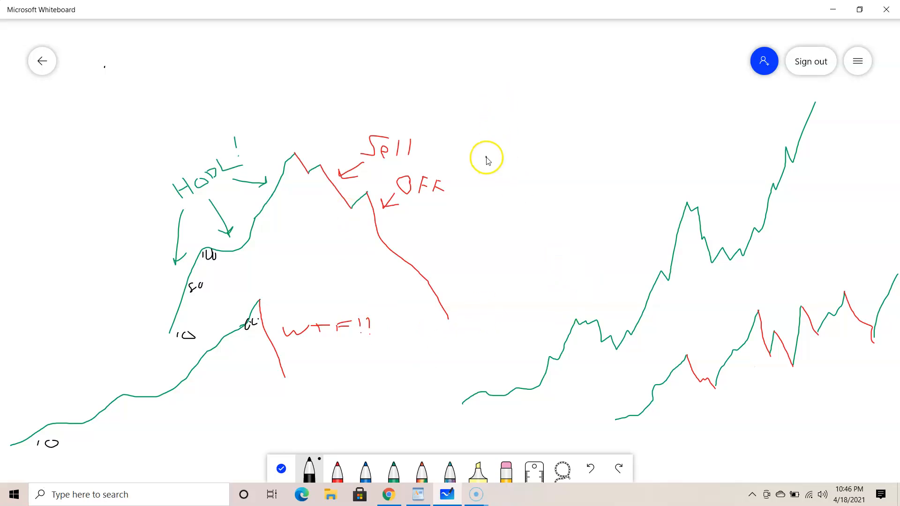
- Sketch a black peaked chart top centre and a spike chart top left, joining the green line to the red drop
mouse_move(485, 156)
left_mouse_down()
mouse_move(570, 102)
mouse_move(595, 141)
left_mouse_up()
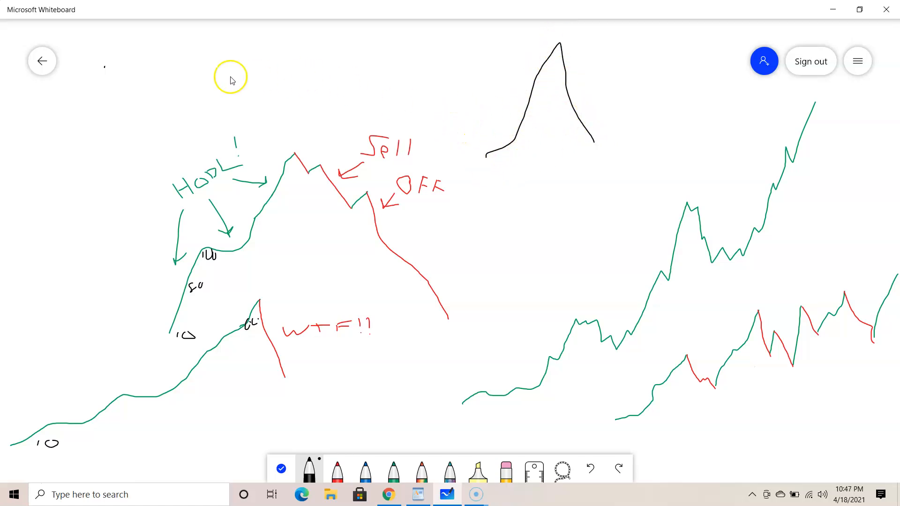
left_click_drag(172, 85, 350, 102)
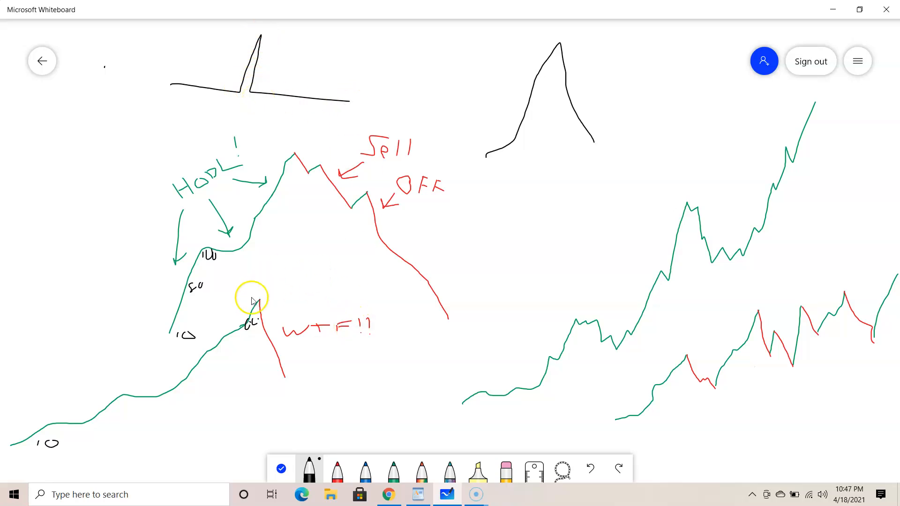
left_click_drag(259, 301, 245, 323)
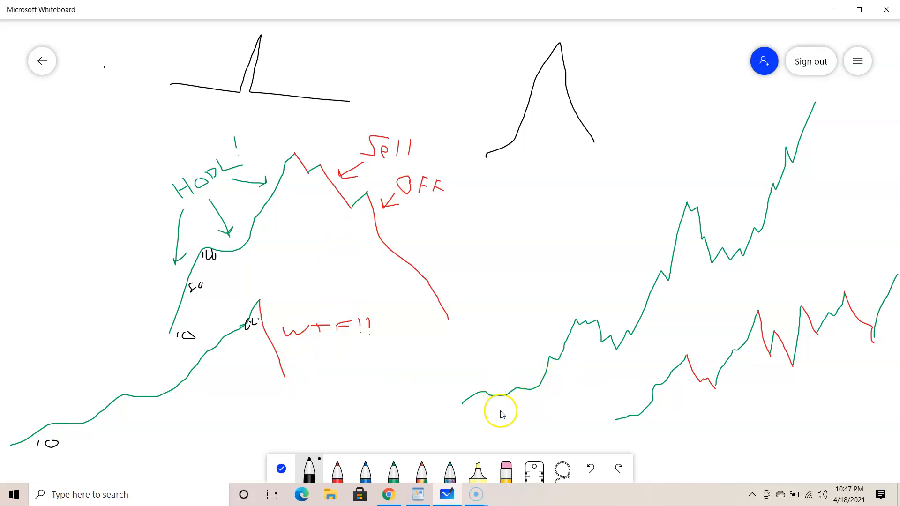
- Handwrite 10 at the right chart's start and the 200 price label up the green line
left_click_drag(503, 399, 522, 405)
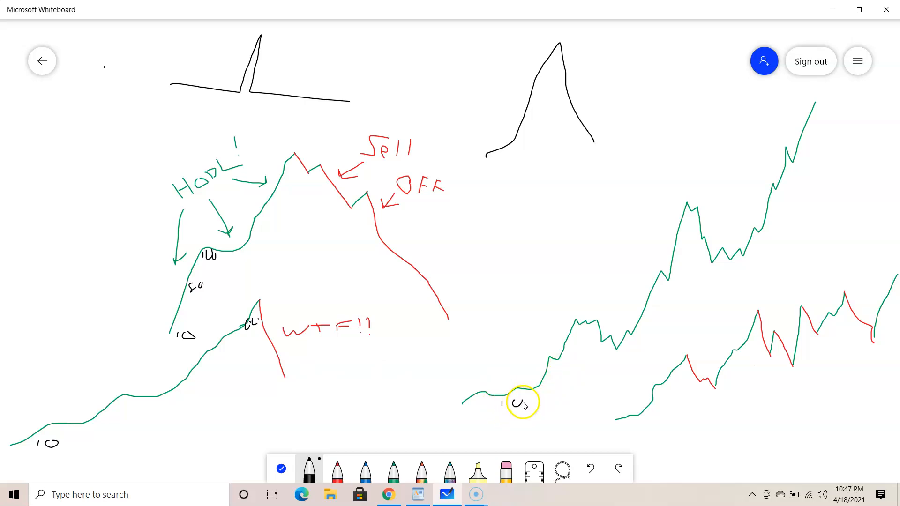
mouse_move(575, 325)
left_mouse_down()
mouse_move(574, 339)
mouse_move(598, 329)
left_mouse_up()
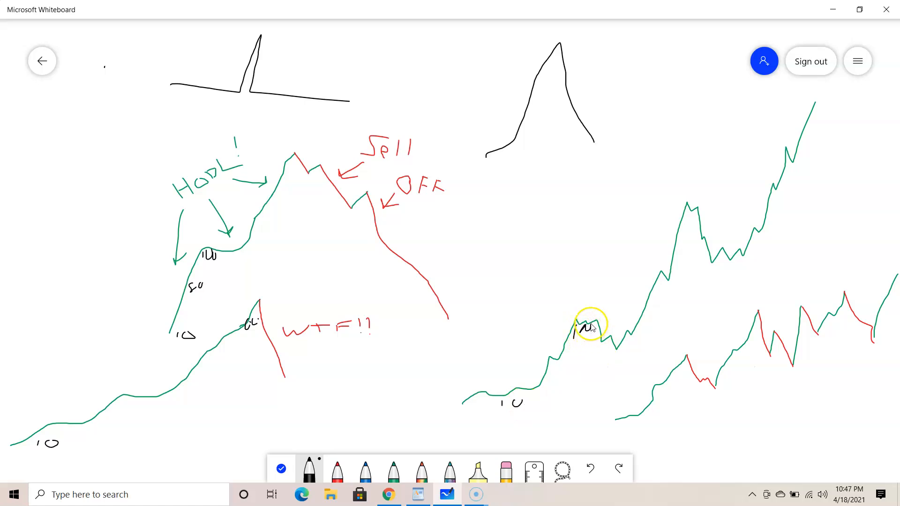
mouse_move(662, 285)
left_mouse_down()
mouse_move(669, 295)
mouse_move(684, 293)
left_mouse_up()
left_click(710, 206)
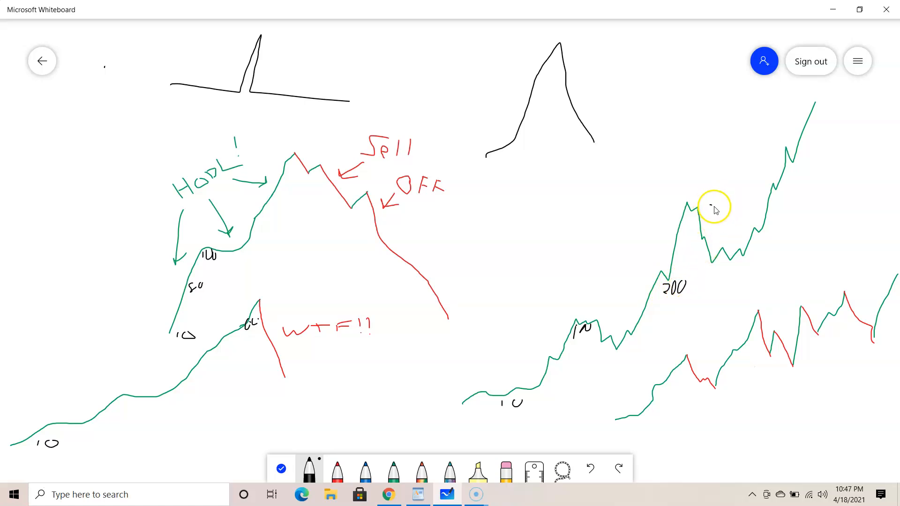
- Add 300, 400 and 500 labels higher up the right chart and turn the bottom 10 into 100
mouse_move(712, 206)
left_mouse_down()
mouse_move(716, 224)
mouse_move(741, 223)
left_mouse_up()
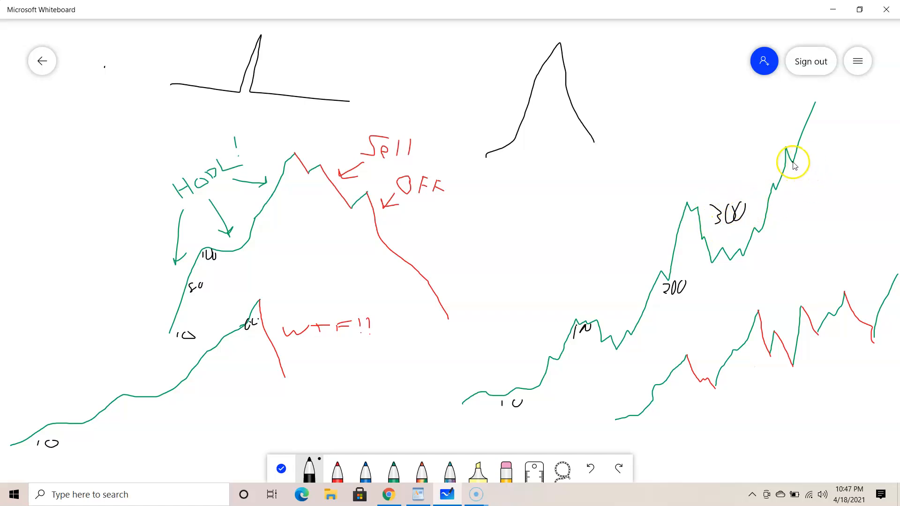
mouse_move(792, 161)
left_mouse_down()
mouse_move(795, 175)
mouse_move(808, 176)
left_mouse_up()
mouse_move(817, 101)
left_mouse_down()
mouse_move(827, 120)
mouse_move(828, 102)
mouse_move(844, 117)
left_mouse_up()
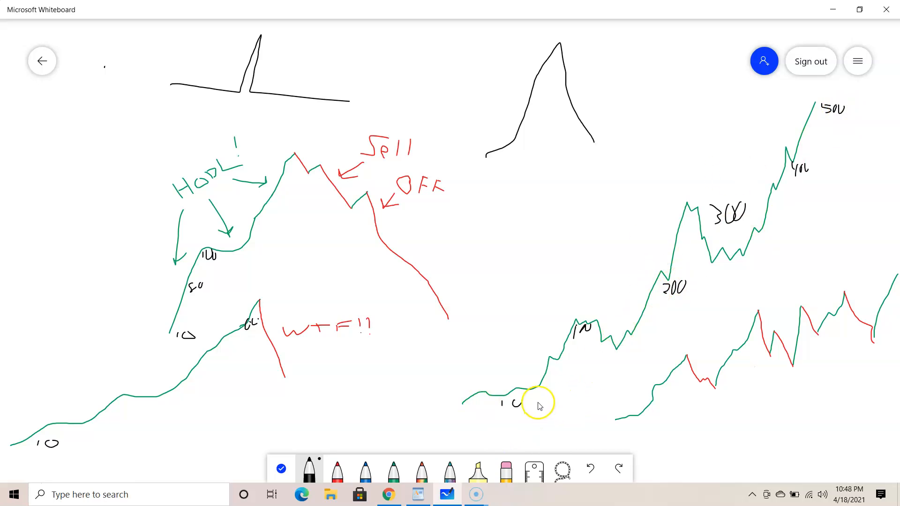
left_click_drag(528, 395, 533, 410)
- Leave a short stray green stroke over the red zigzag of the lower chart
left_click(251, 271)
left_click(293, 282)
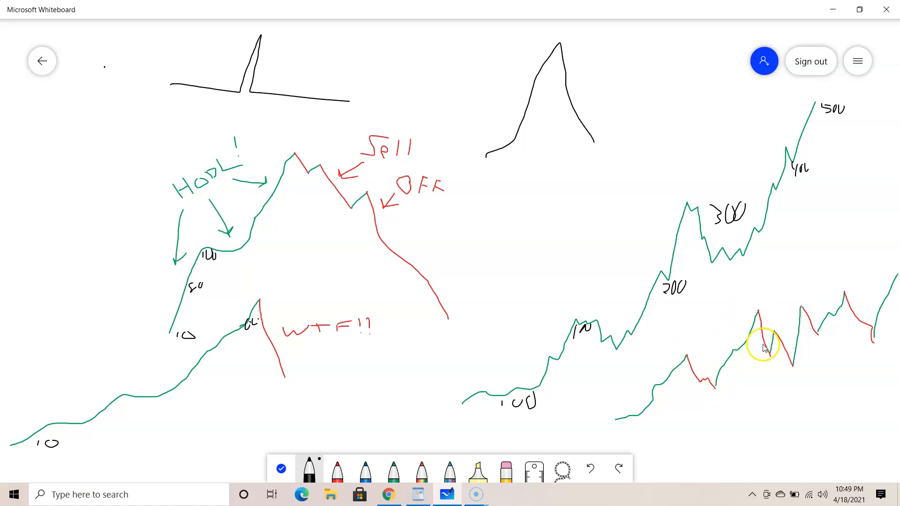
- Undo the stray green stroke and handwrite a black HR label below the lower right chart
key("ctrl+z")
mouse_move(744, 391)
left_mouse_down()
mouse_move(745, 406)
mouse_move(757, 404)
left_mouse_up()
left_click(762, 396)
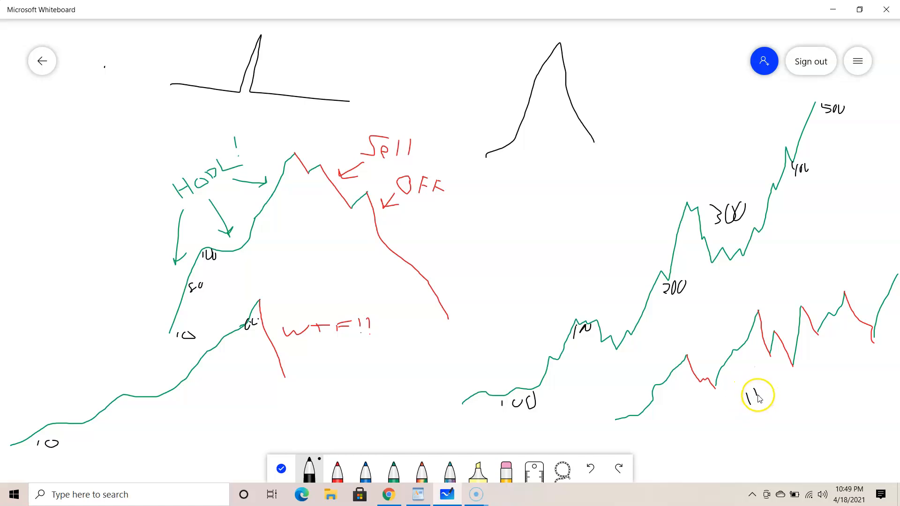
left_click_drag(745, 397, 773, 395)
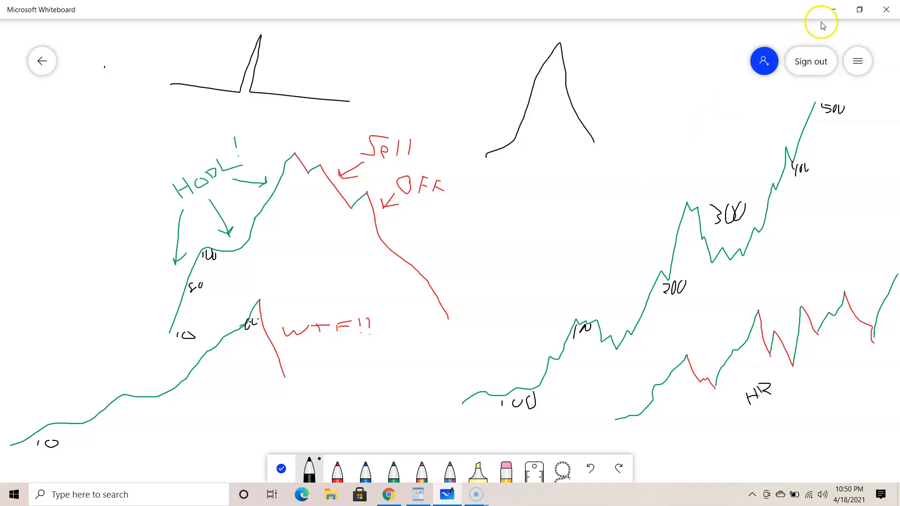
- Minimize Whiteboard to show the YouTube channel page, then bring Whiteboard back to the front
left_click(834, 12)
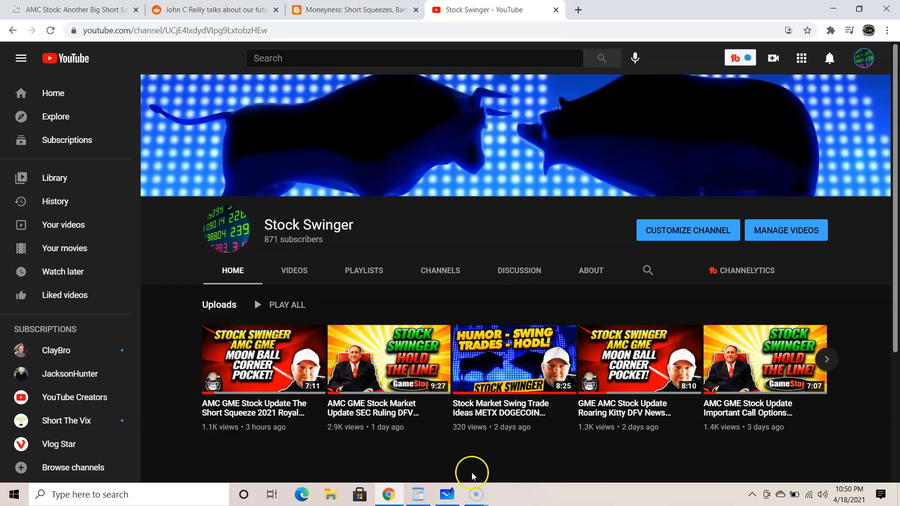
mouse_move(447, 495)
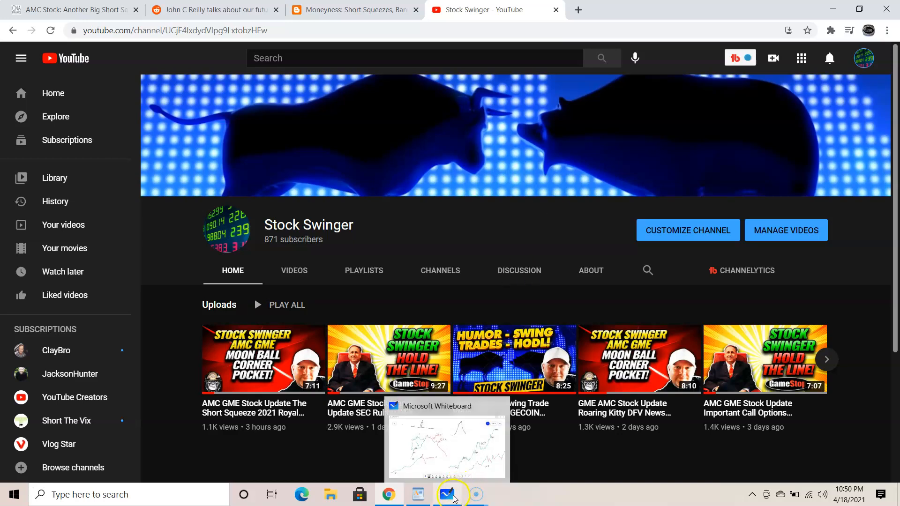
left_click(452, 494)
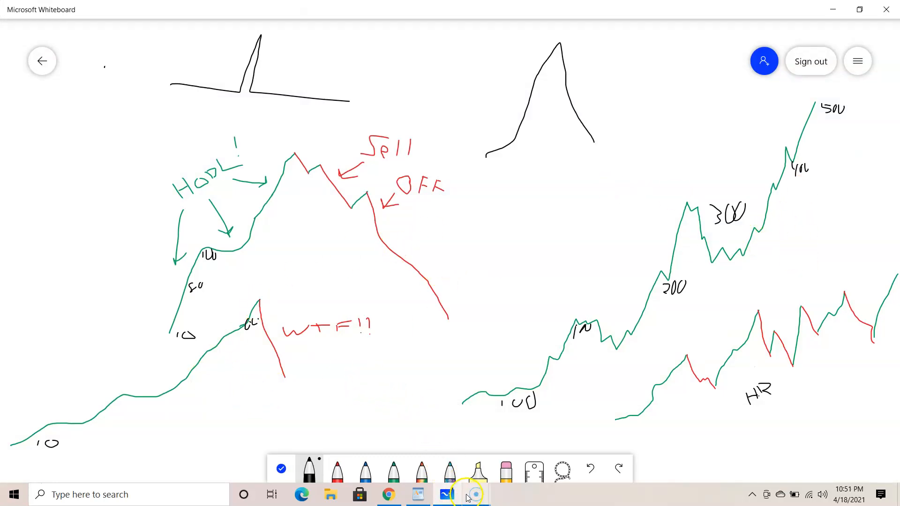
left_click(447, 495)
mouse_move(389, 359)
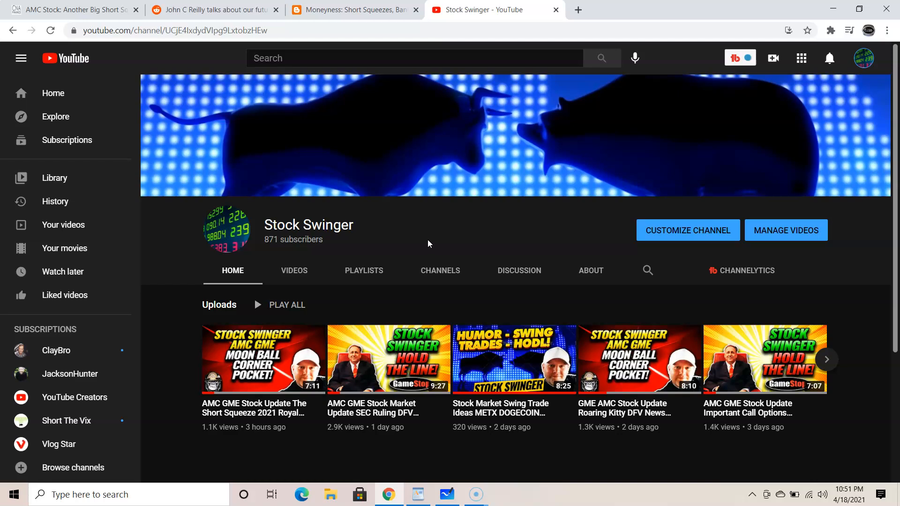
- Switch Chrome tabs via the Moneyness blog to the Reddit John C Reilly post
left_click(344, 11)
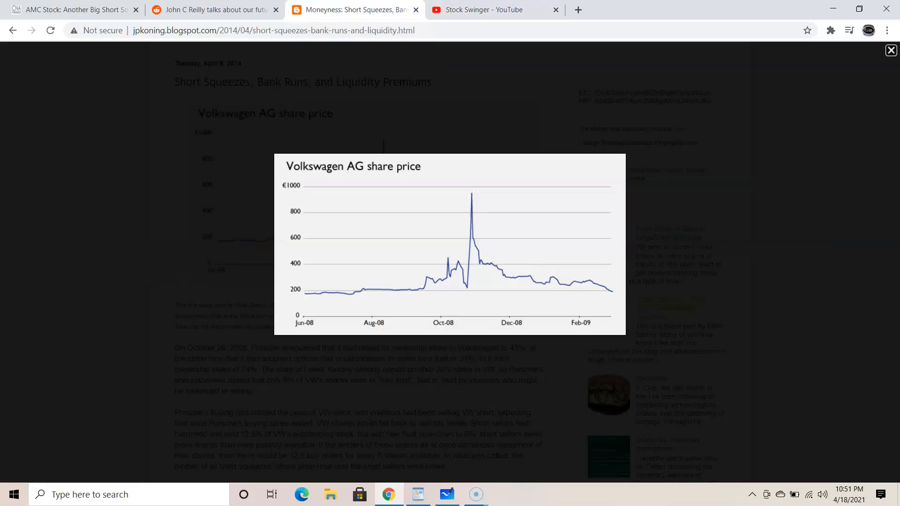
left_click(215, 10)
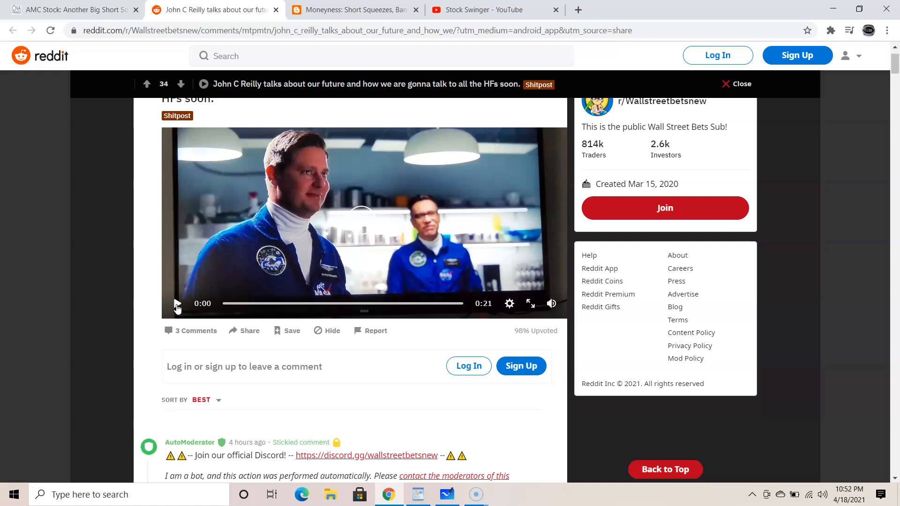
- Start playing the embedded John C Reilly video in the Reddit post
left_click(177, 303)
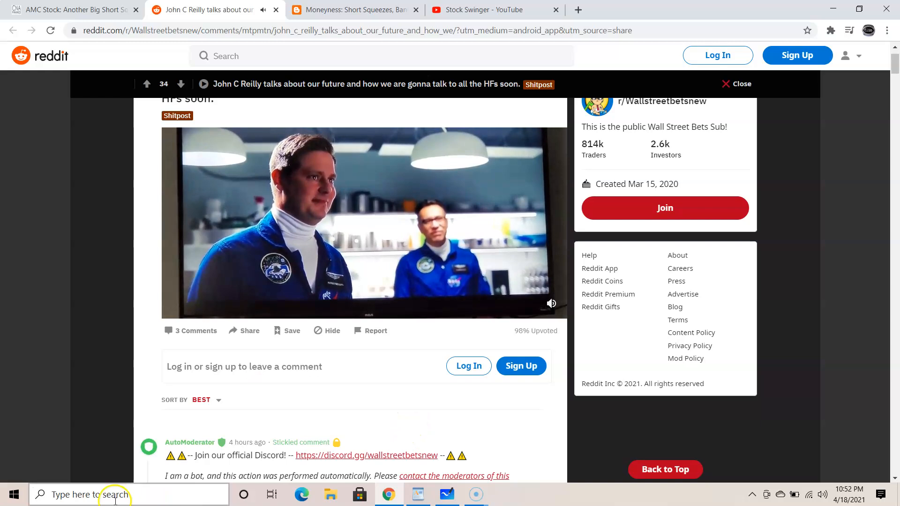